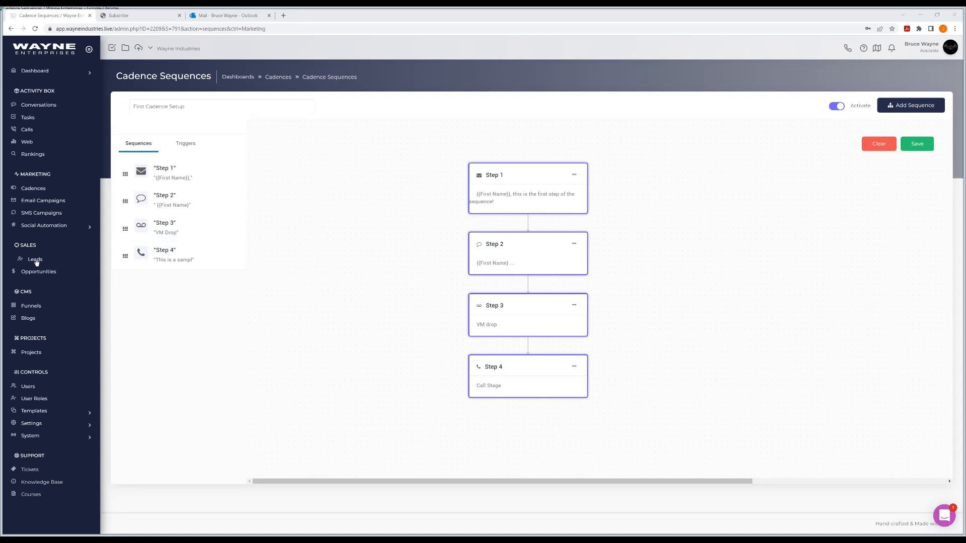
# Open the Add Lead form from the Leads list, then dismiss it without adding a lead
pyautogui.click(35, 262)
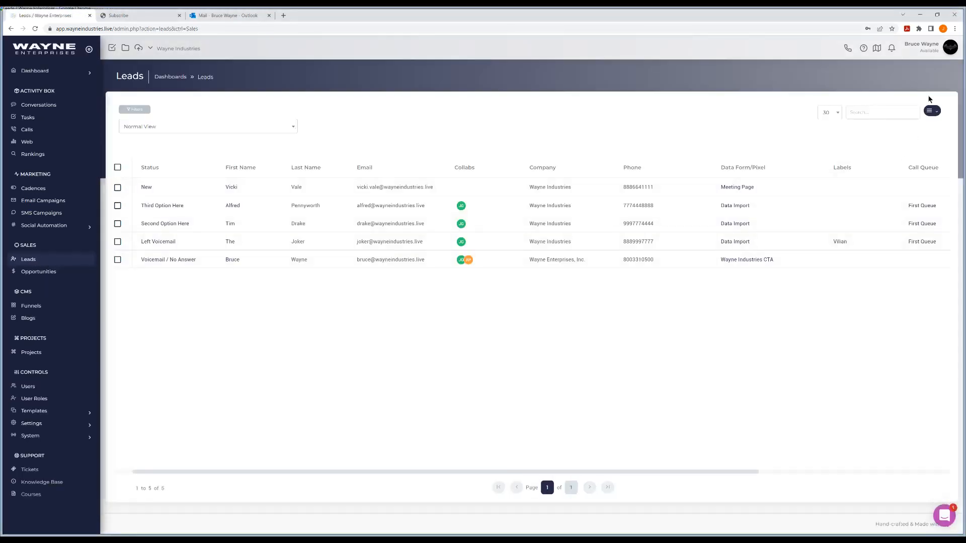
pyautogui.click(930, 110)
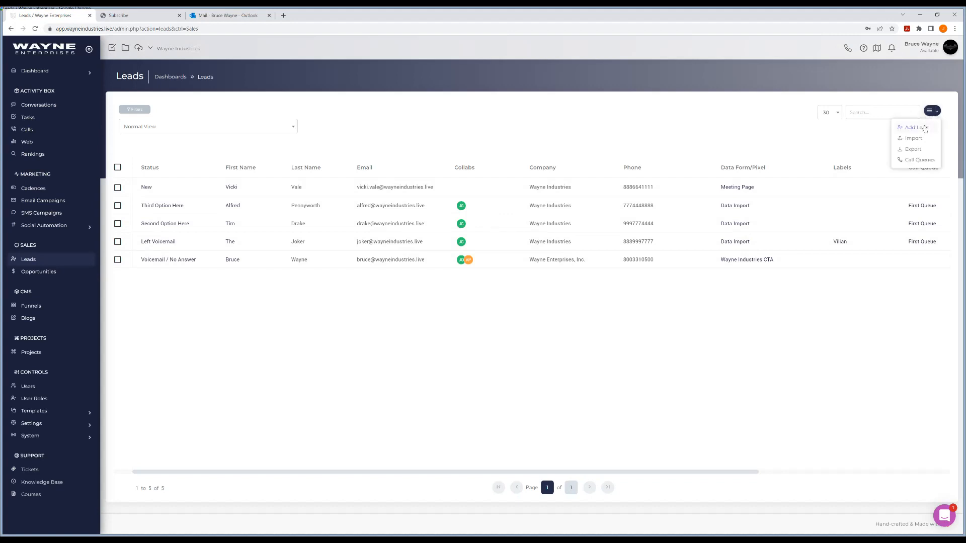
pyautogui.click(924, 129)
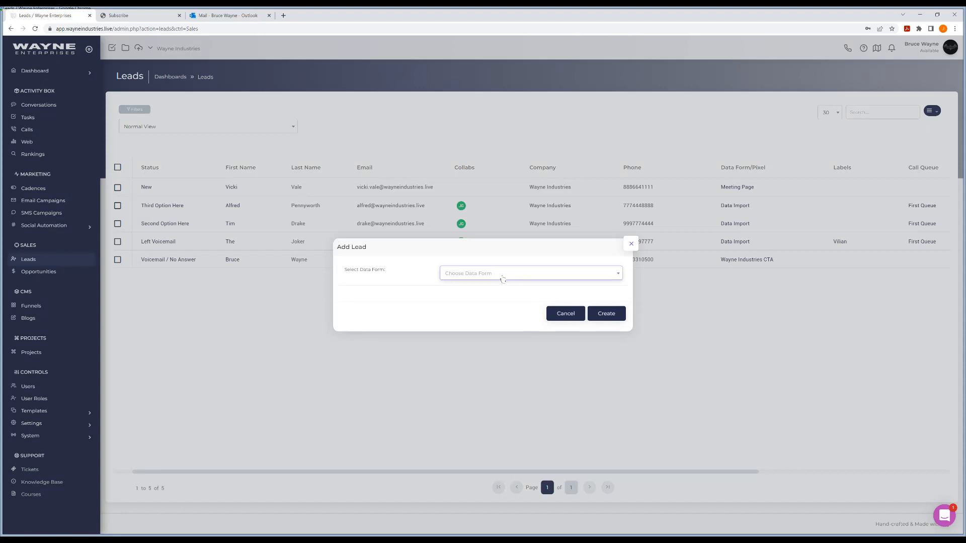
pyautogui.click(630, 247)
# View the Cadences list and check that First Cadence Setup is linked to the Wayne Industries CTA form
pyautogui.click(35, 191)
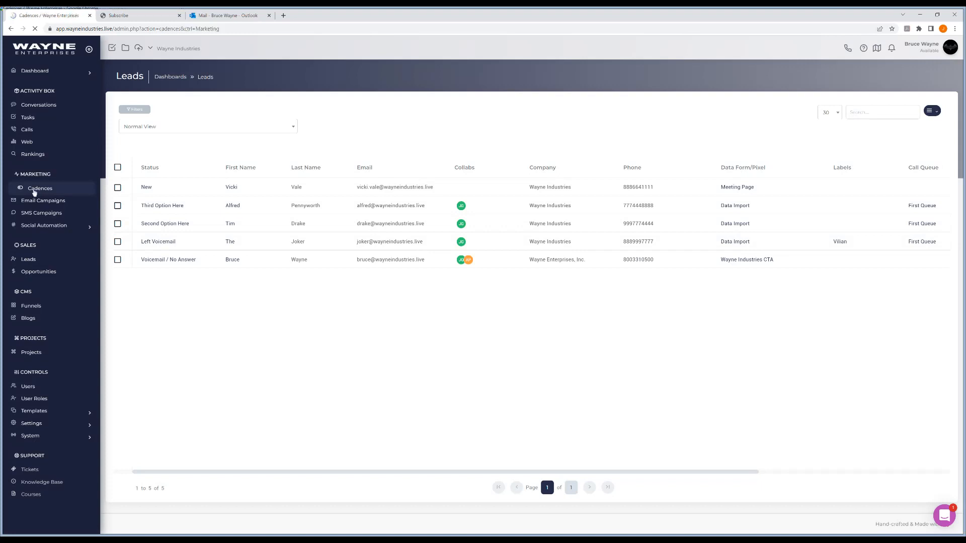
pyautogui.moveTo(377, 180); pyautogui.dragTo(314, 184)
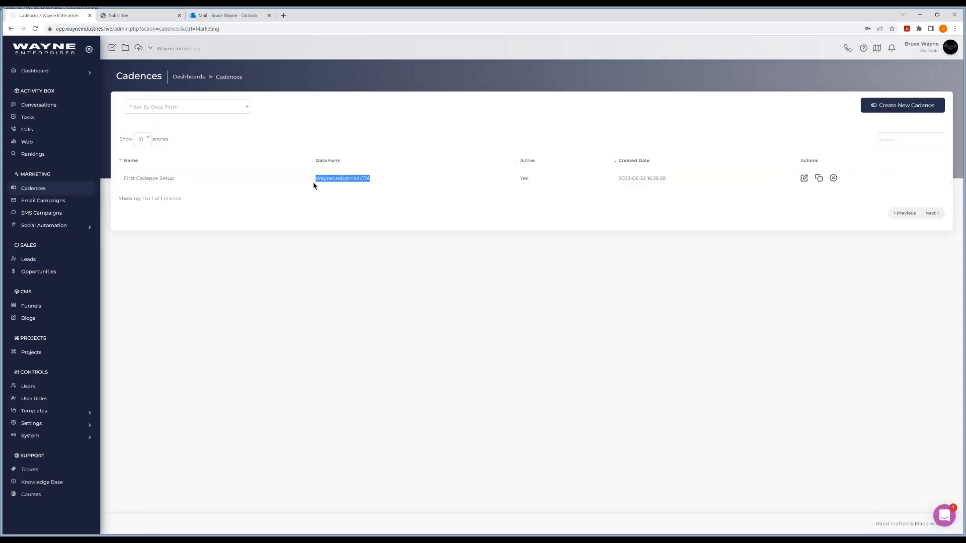
pyautogui.click(383, 188)
# Start a new lead with the Wayne Industries CTA data form, then close it without creating the lead
pyautogui.click(31, 259)
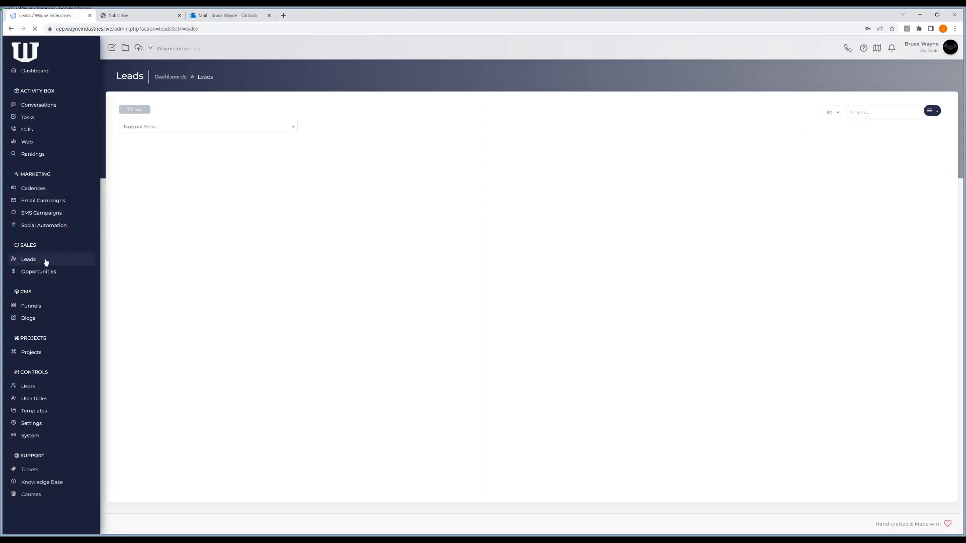
pyautogui.click(931, 110)
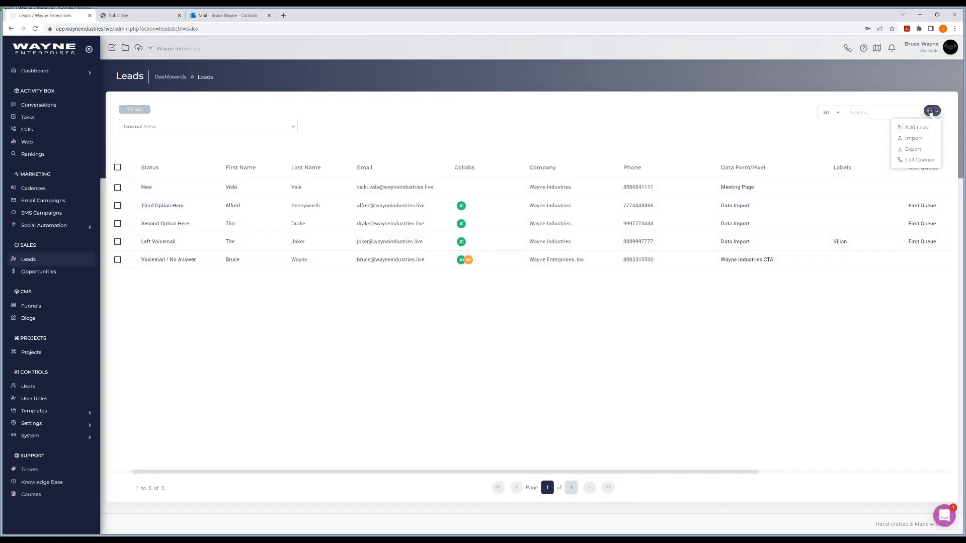
pyautogui.click(922, 128)
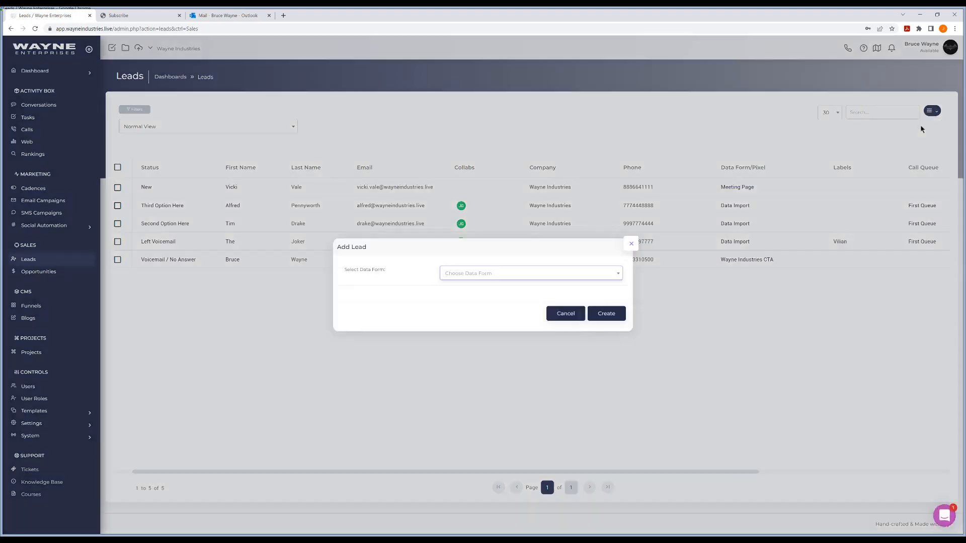
pyautogui.click(468, 276)
pyautogui.click(470, 311)
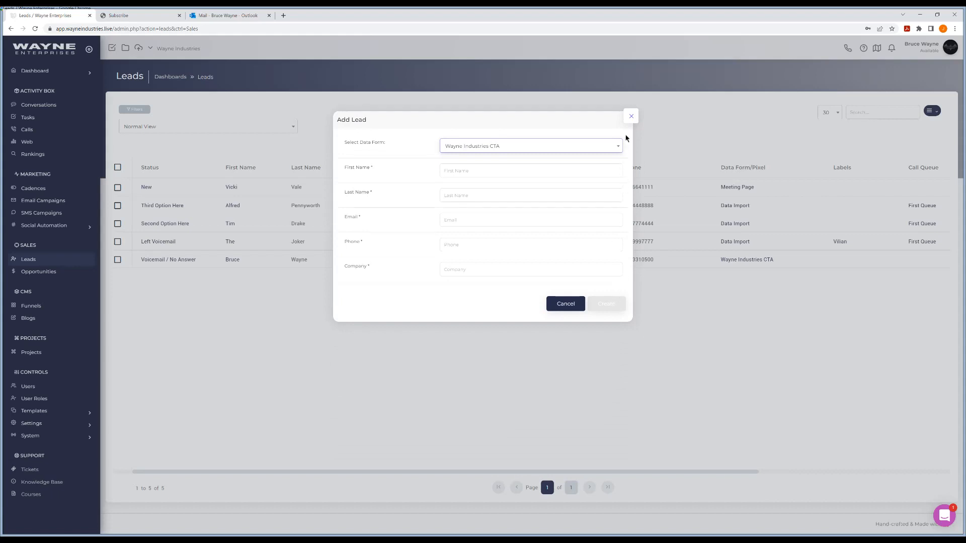
pyautogui.click(631, 120)
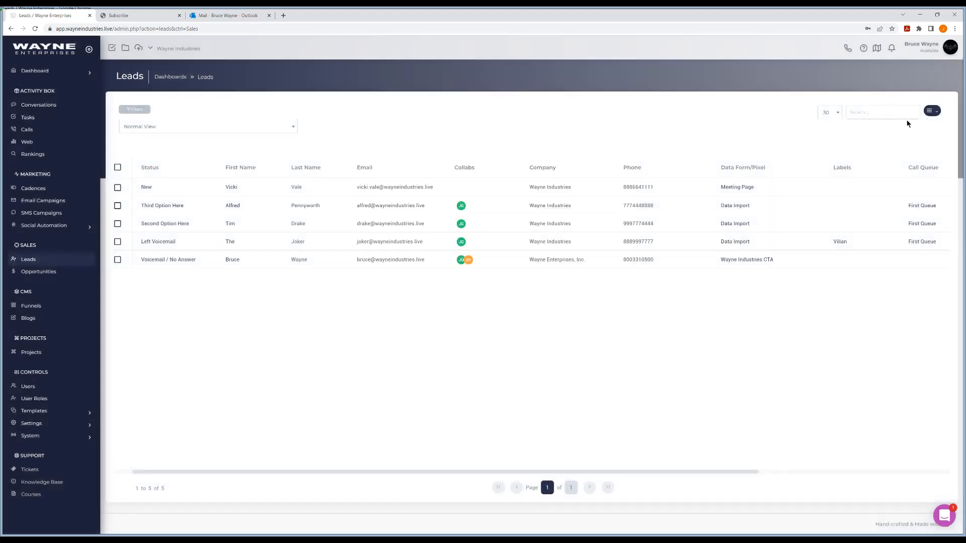
pyautogui.click(931, 111)
pyautogui.click(920, 138)
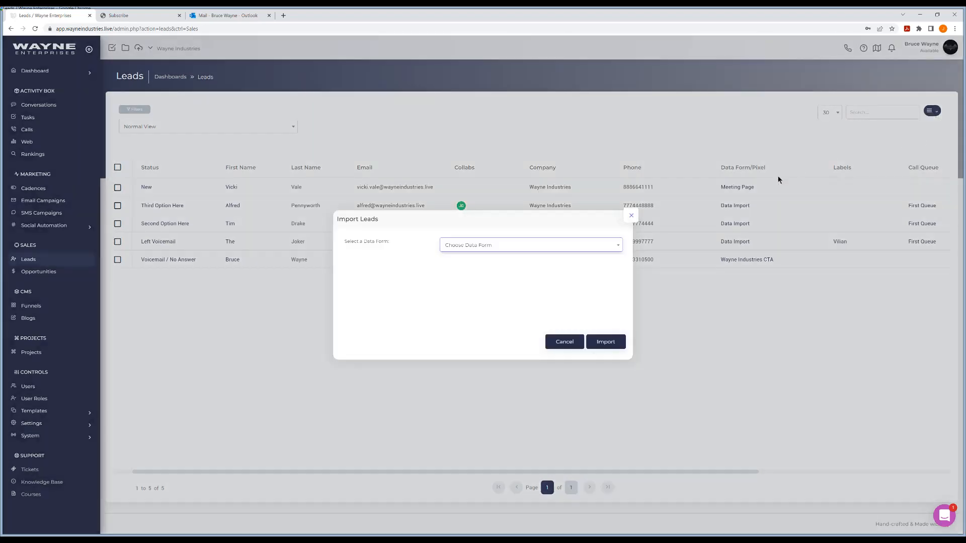
pyautogui.click(483, 252)
pyautogui.click(486, 283)
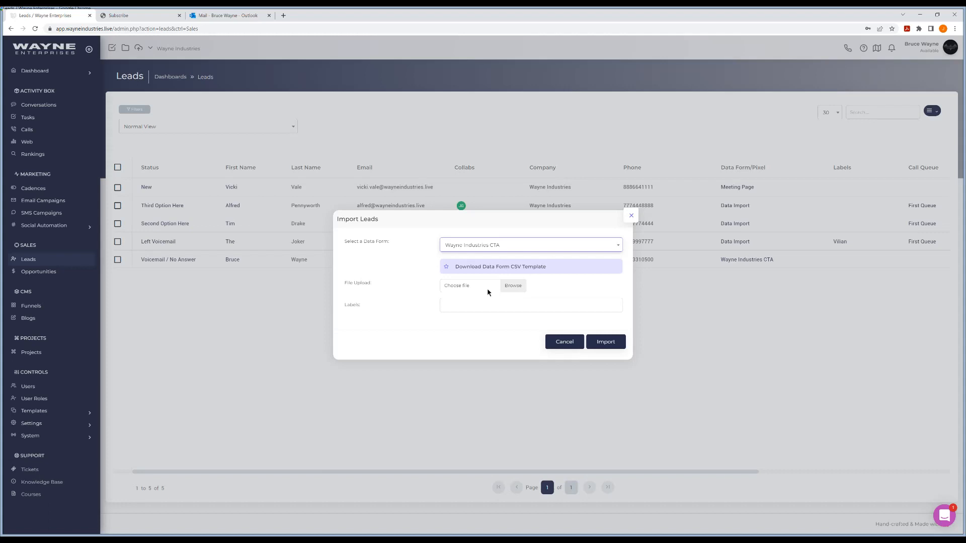
pyautogui.click(631, 217)
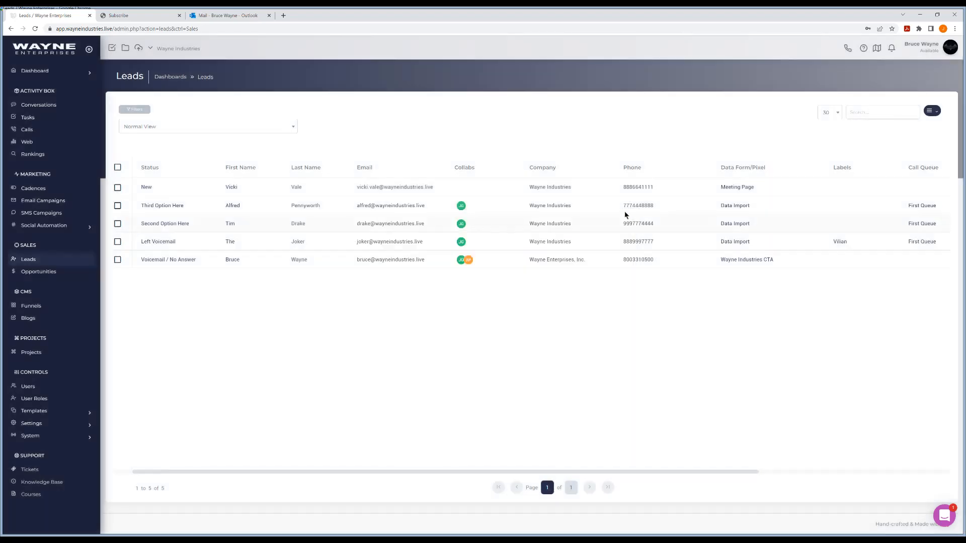
# On the Subscribe funnel form, enter the lead's first and last name, e-mail address and phone number
pyautogui.click(142, 19)
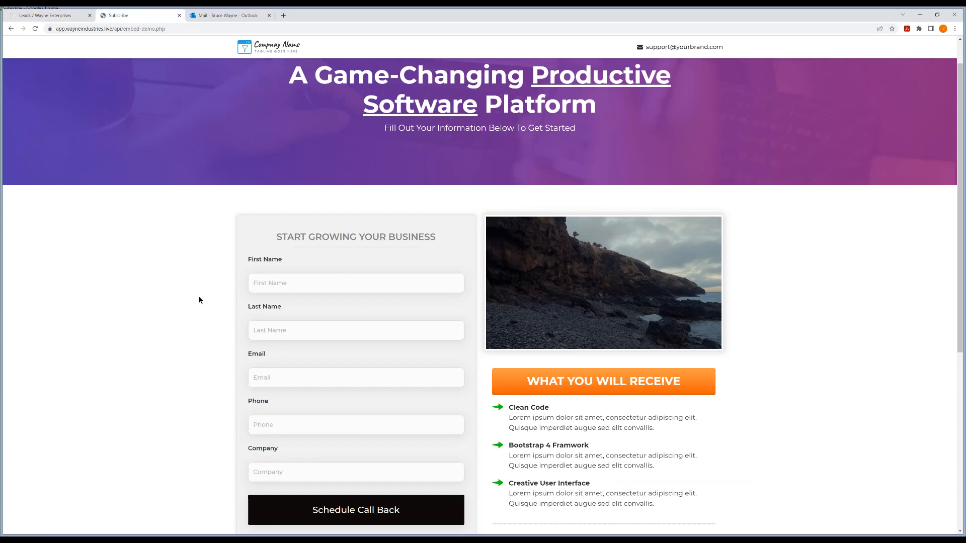
pyautogui.scroll(-1, 201, 300)
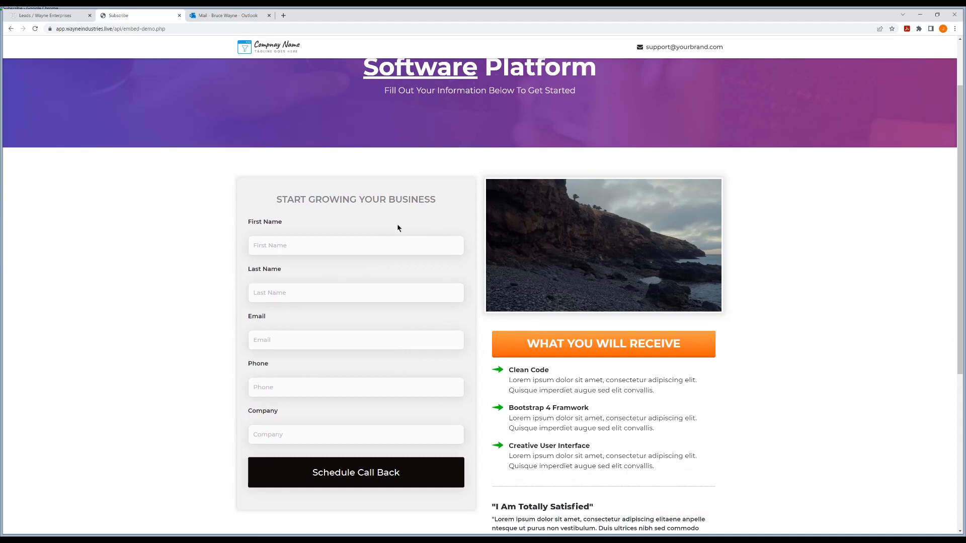
pyautogui.click(299, 250)
pyautogui.write('Two')
pyautogui.press('Tab')
pyautogui.write('Face')
pyautogui.press('Tab')
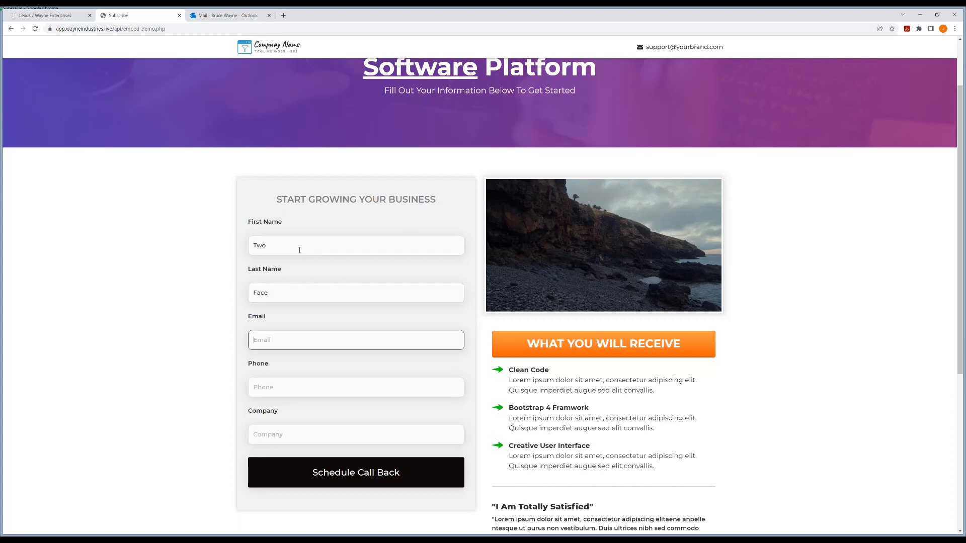
pyautogui.press('Tab')
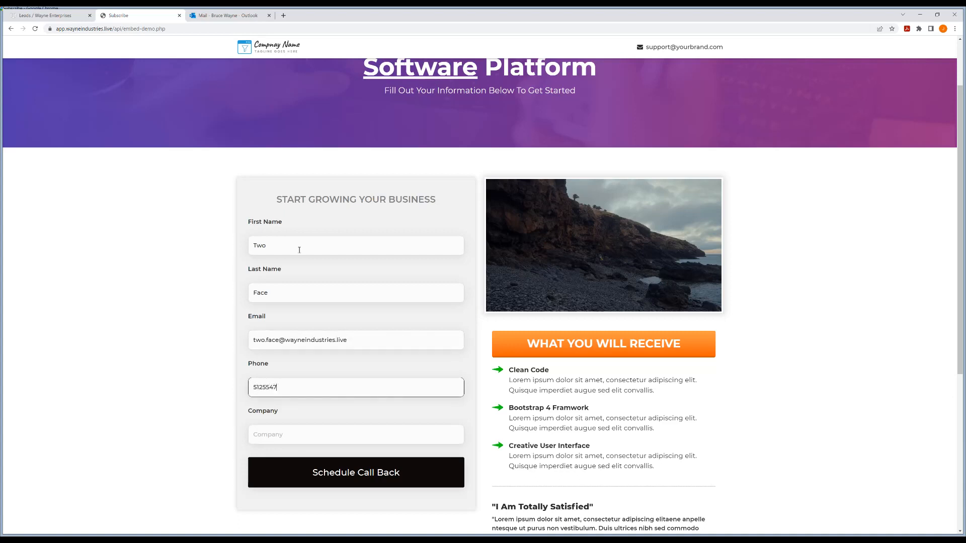
# Enter Wayne Industries as the company, submit the form and dismiss the Success! confirmation
pyautogui.press('Tab')
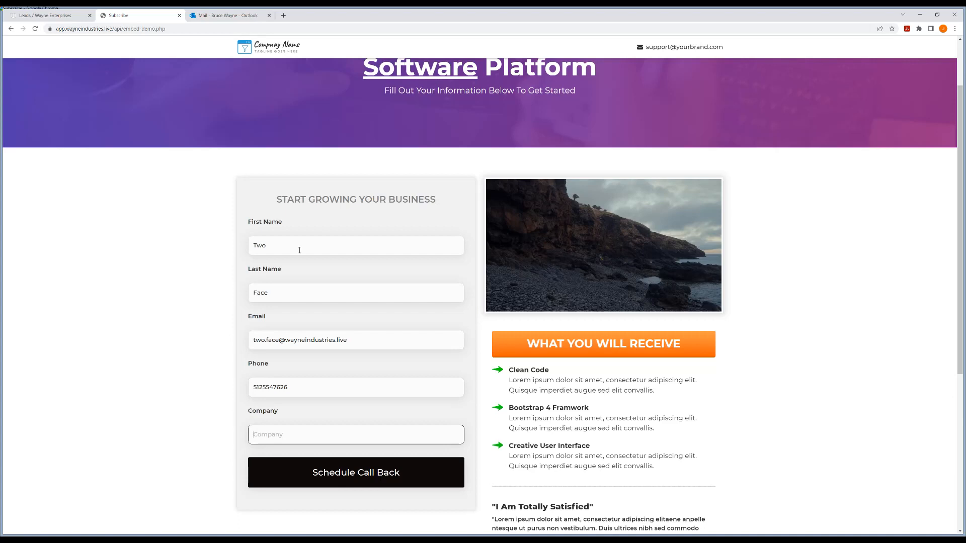
pyautogui.write('Wayne Industries')
pyautogui.click(362, 467)
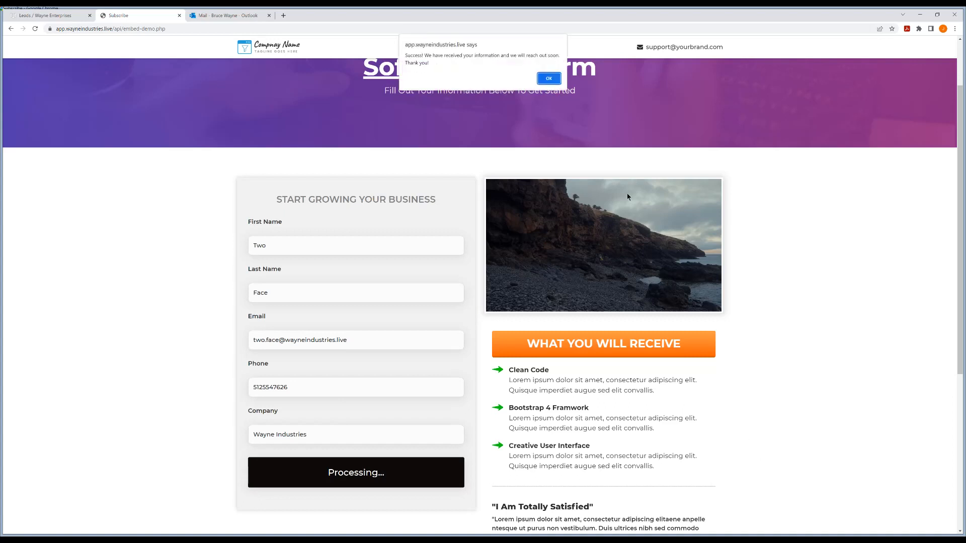
pyautogui.click(548, 80)
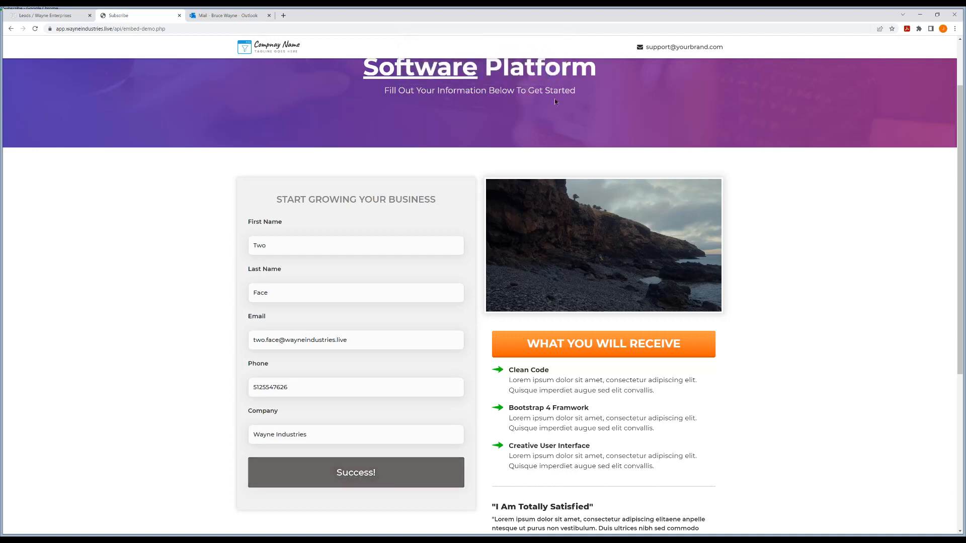
# Refresh the CRM Leads list and open the new Wayne Industries CTA lead's details page
pyautogui.click(55, 16)
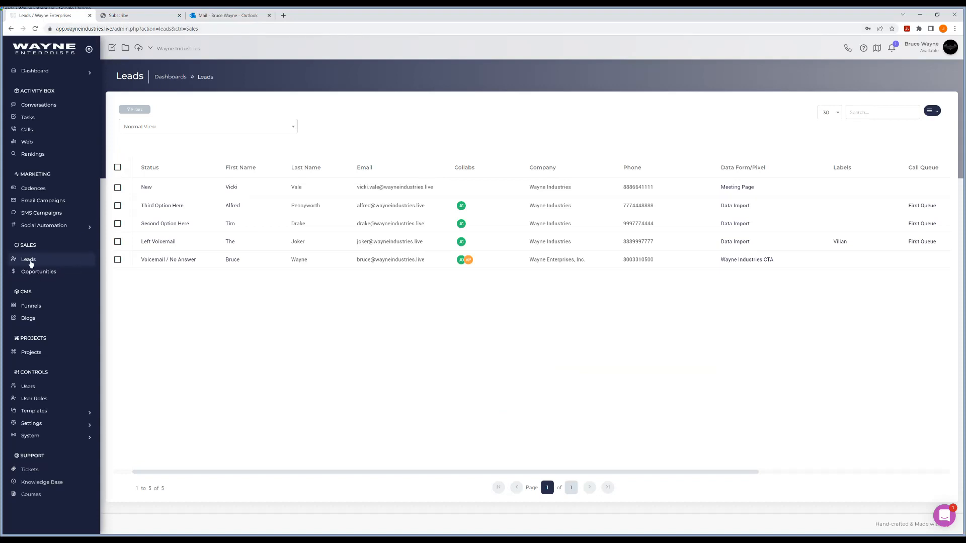
pyautogui.click(30, 262)
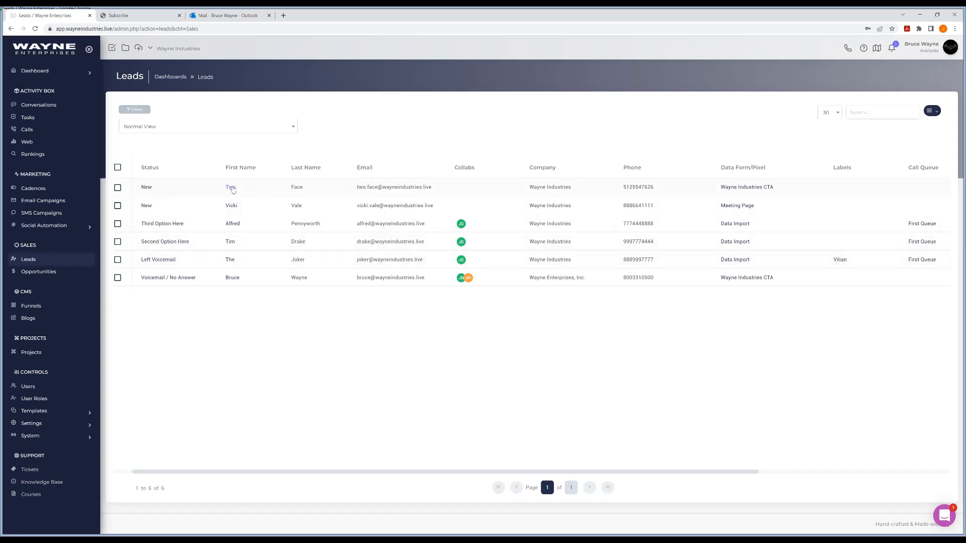
pyautogui.click(232, 188)
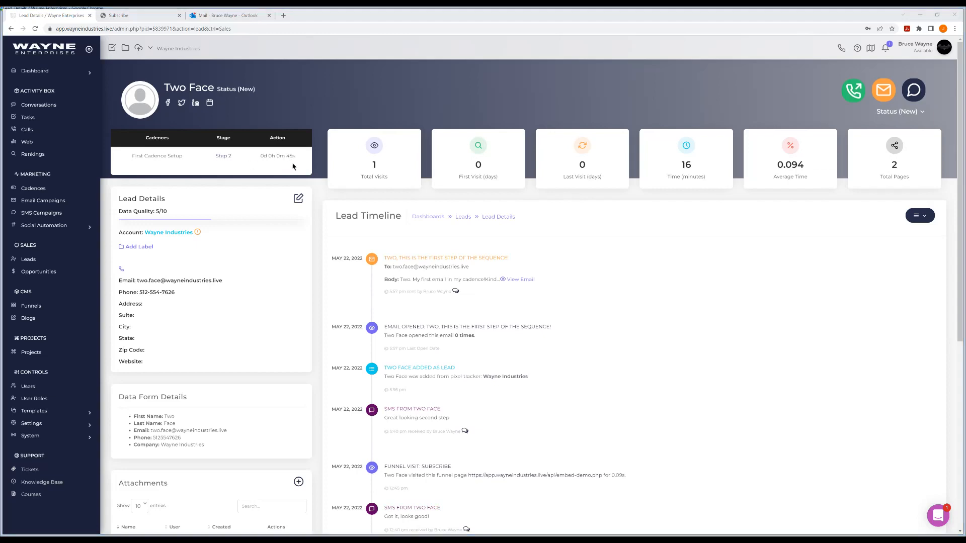
pyautogui.click(223, 16)
# Read the cadence's first-step email in the Outlook Inbox, then return to the lead's CRM details
pyautogui.click(168, 107)
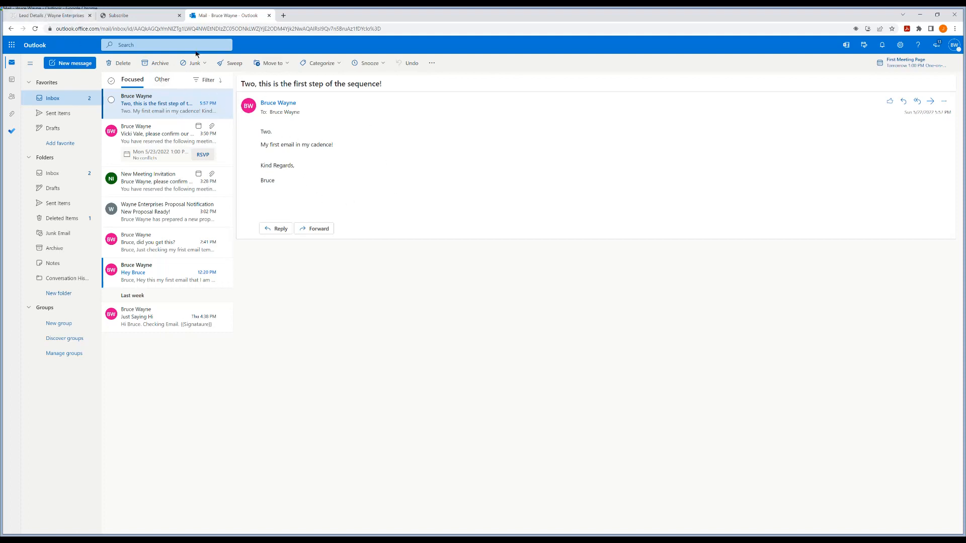
pyautogui.click(54, 16)
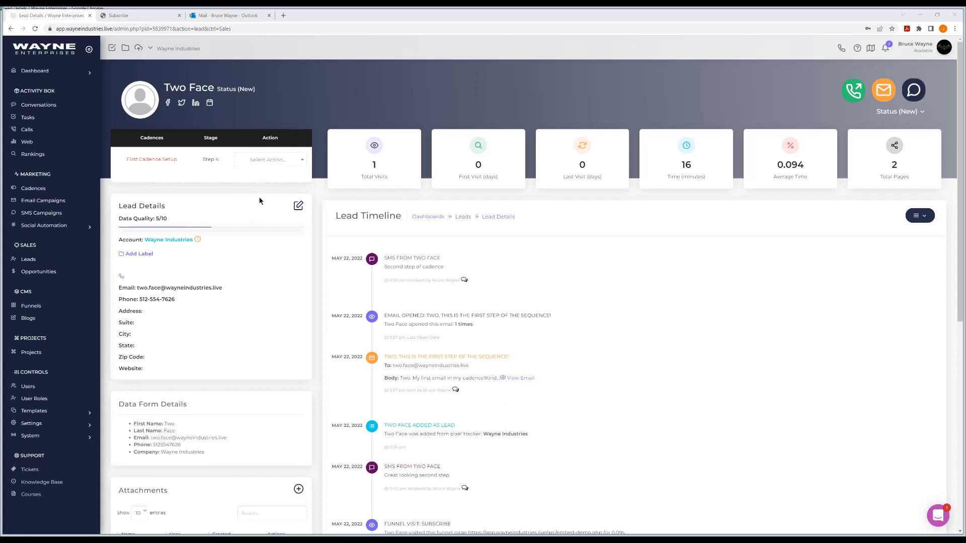
# Review the lead's cadence call actions without choosing one, then return to the six-lead Leads list
pyautogui.click(281, 161)
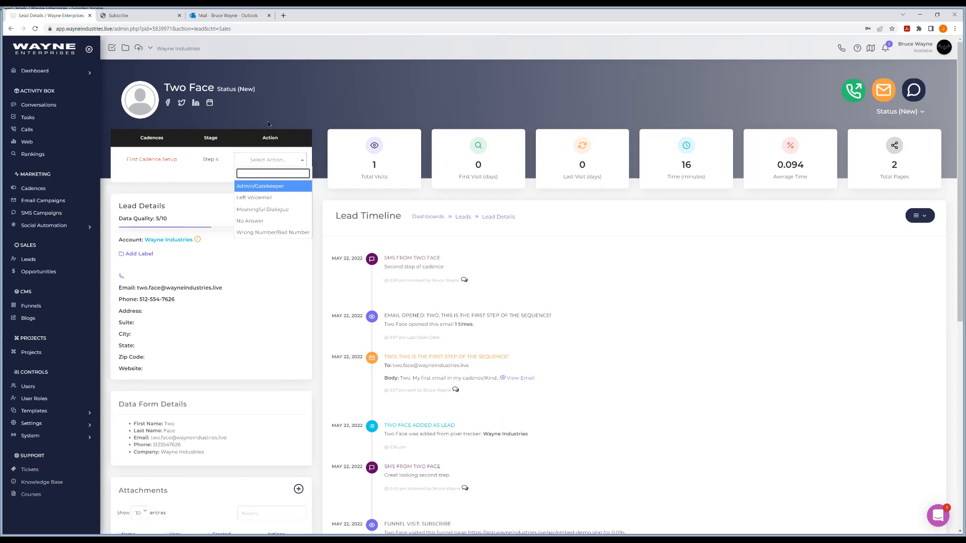
pyautogui.click(328, 112)
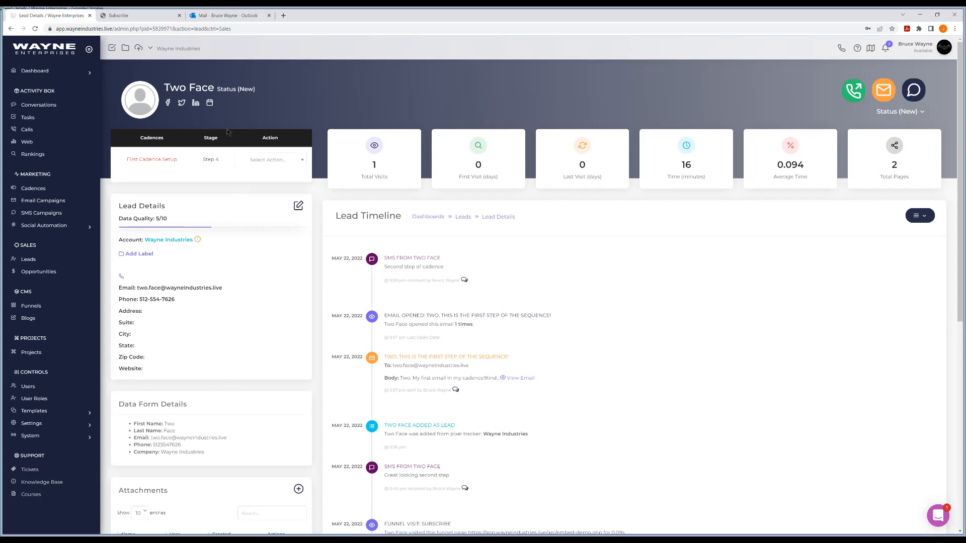
pyautogui.click(34, 259)
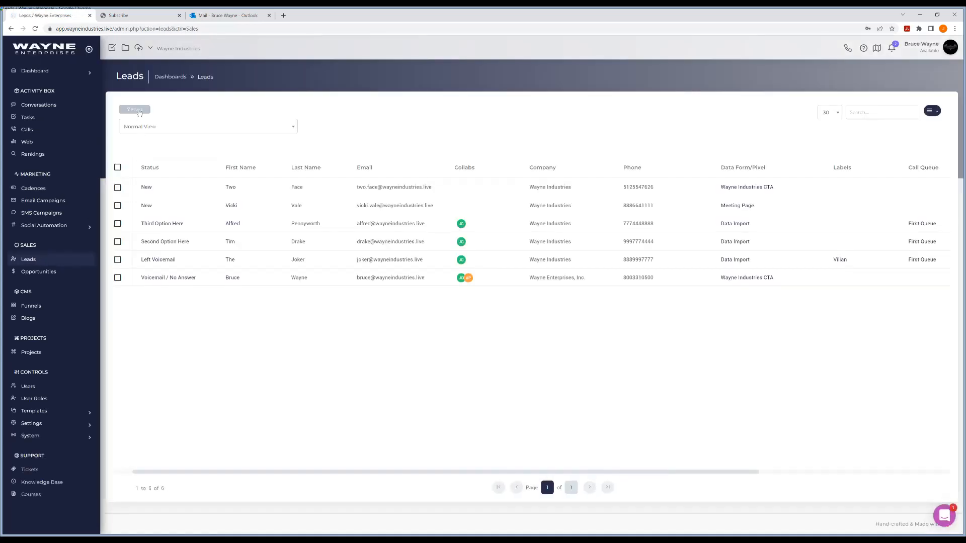
# Filter the leads to the Calls Only cadence and open the single remaining lead
pyautogui.click(135, 110)
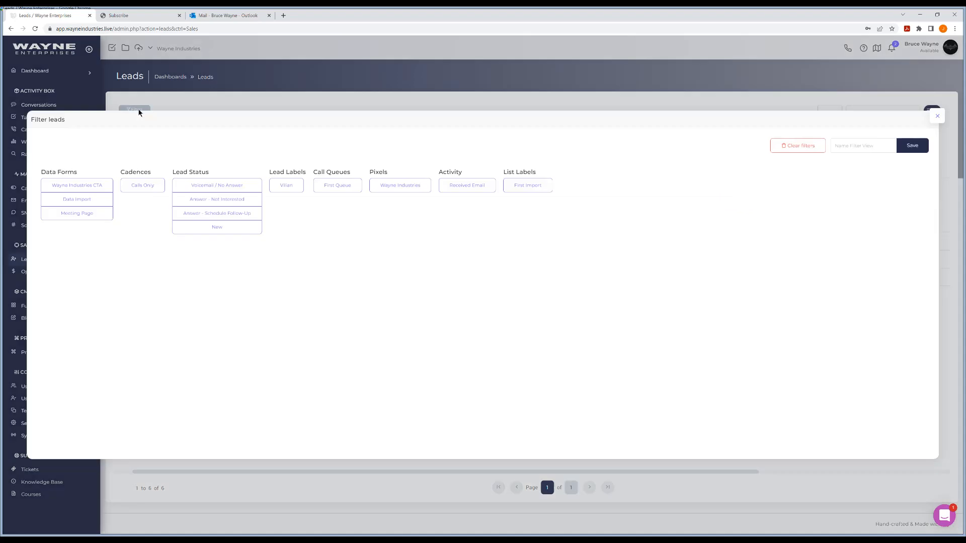
pyautogui.click(151, 187)
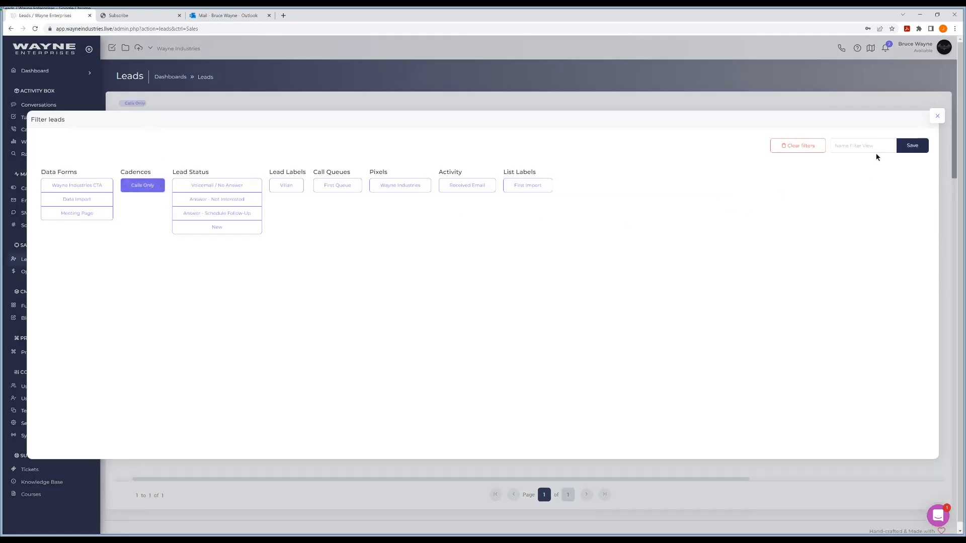
pyautogui.click(937, 117)
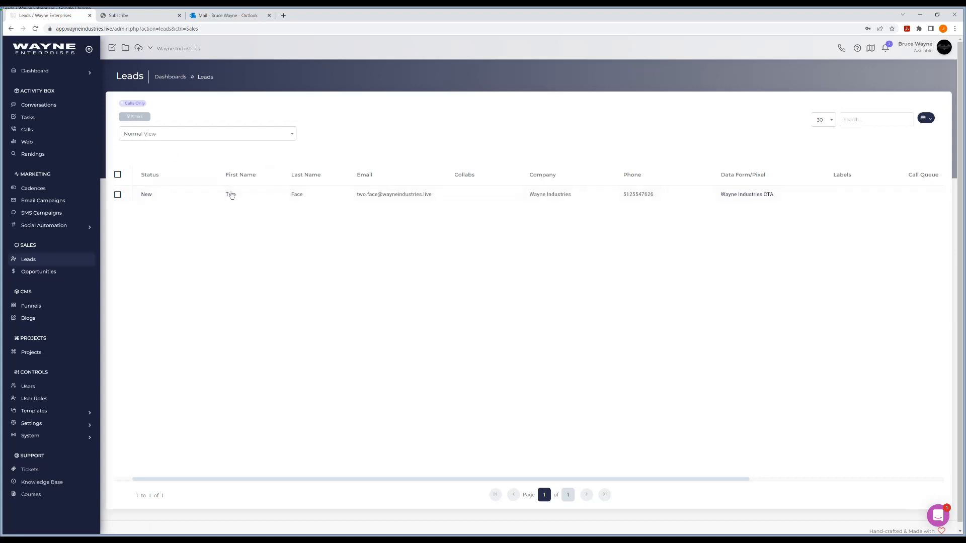
pyautogui.click(232, 195)
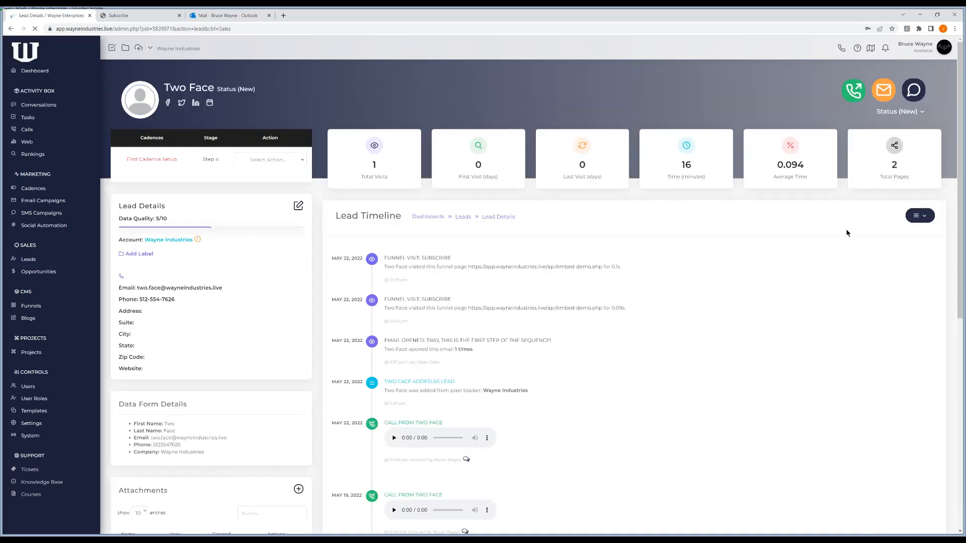
# Log Left Voicemail as the Step 4 call action and change the lead's status to Answer - Not Interested
pyautogui.click(278, 160)
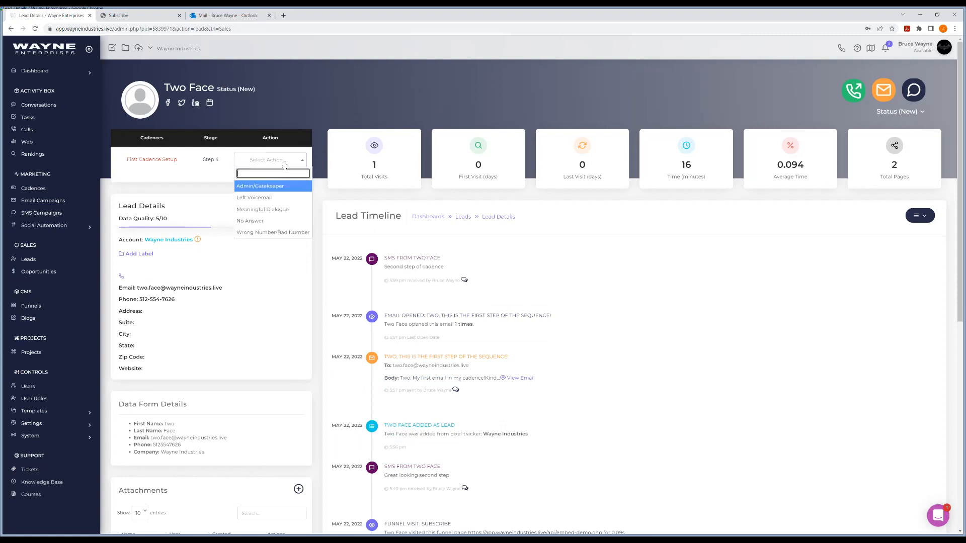
pyautogui.click(260, 198)
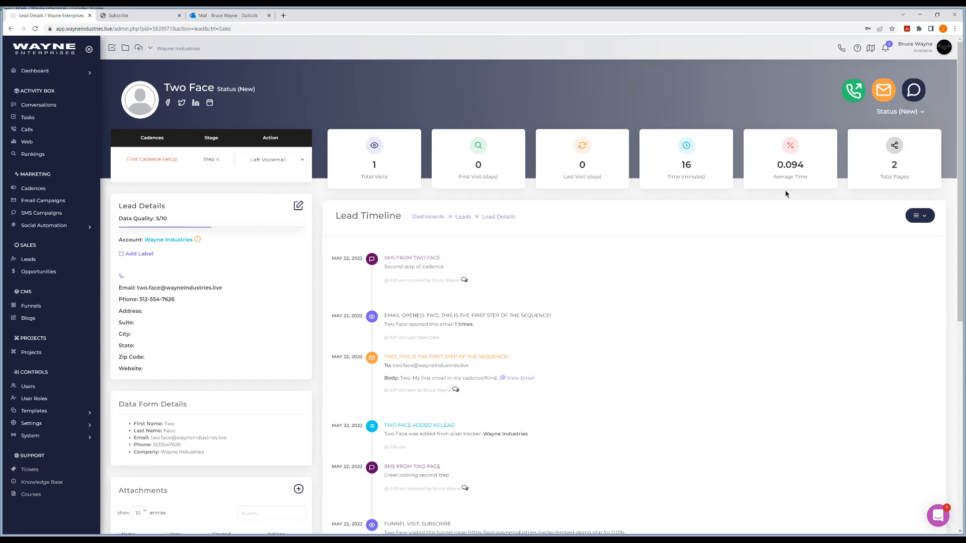
pyautogui.click(910, 112)
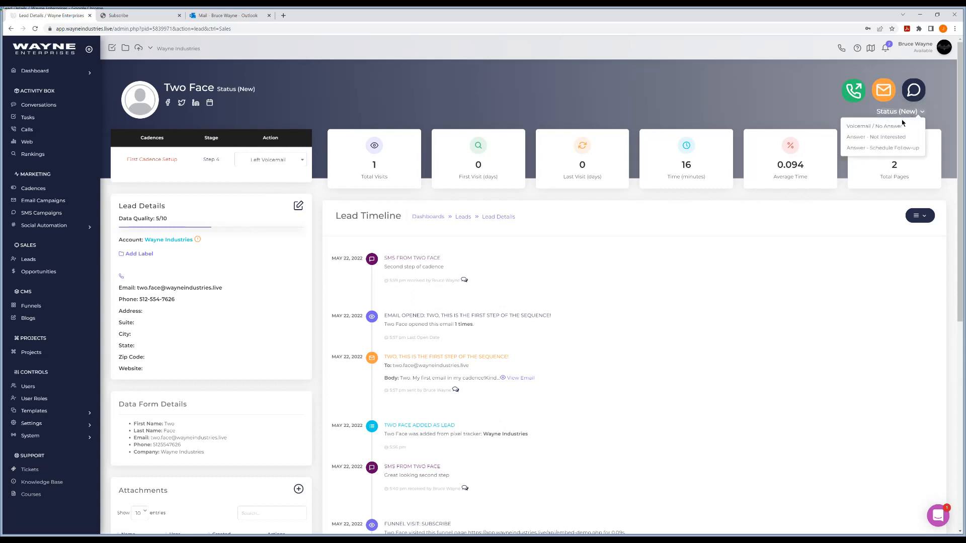
pyautogui.click(888, 137)
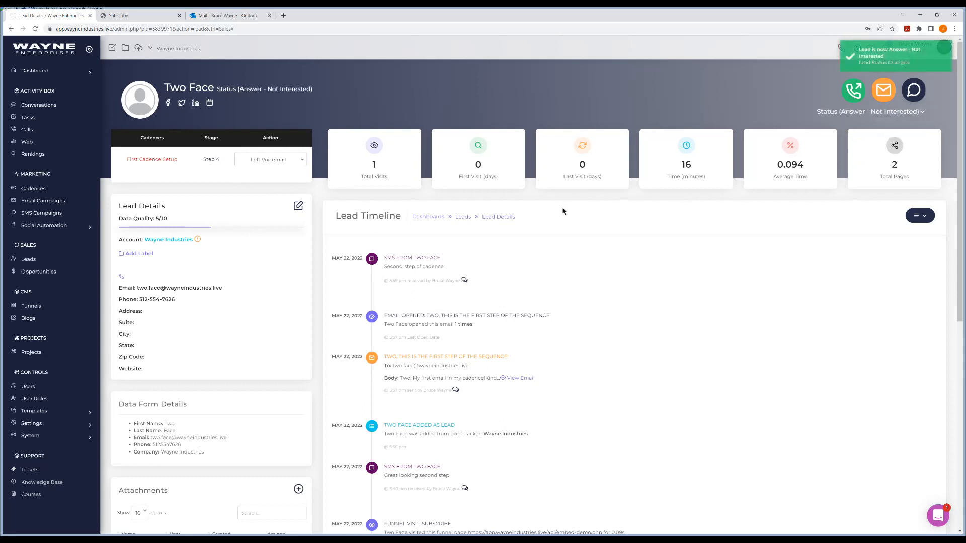